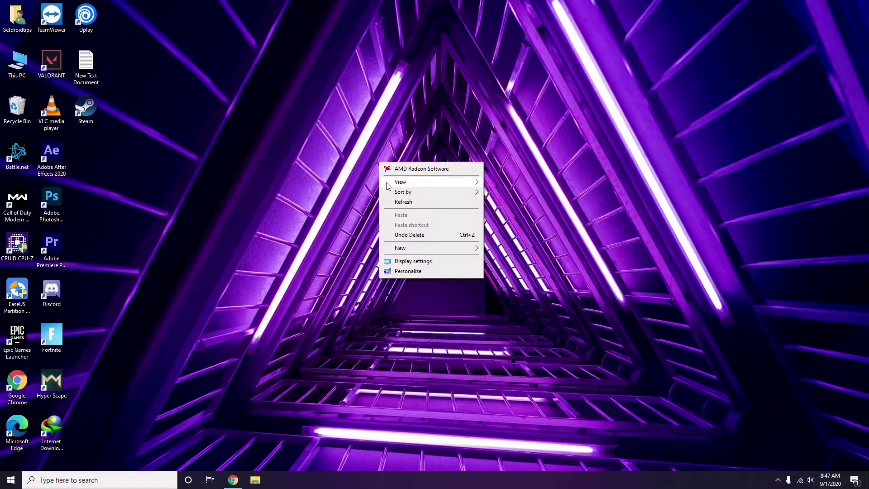
Step: Refresh the Windows desktop from its context menu, then show the This PC icon's options
left_click(403, 203)
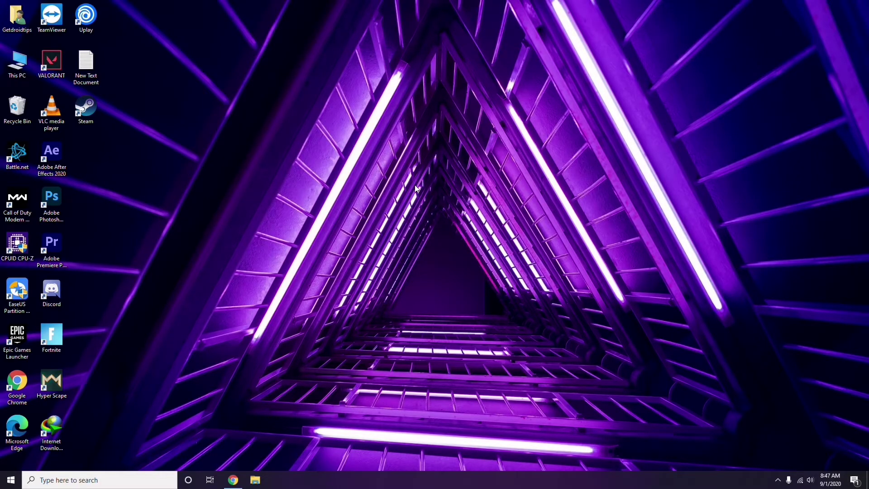
right_click(330, 128)
left_click(351, 166)
right_click(19, 75)
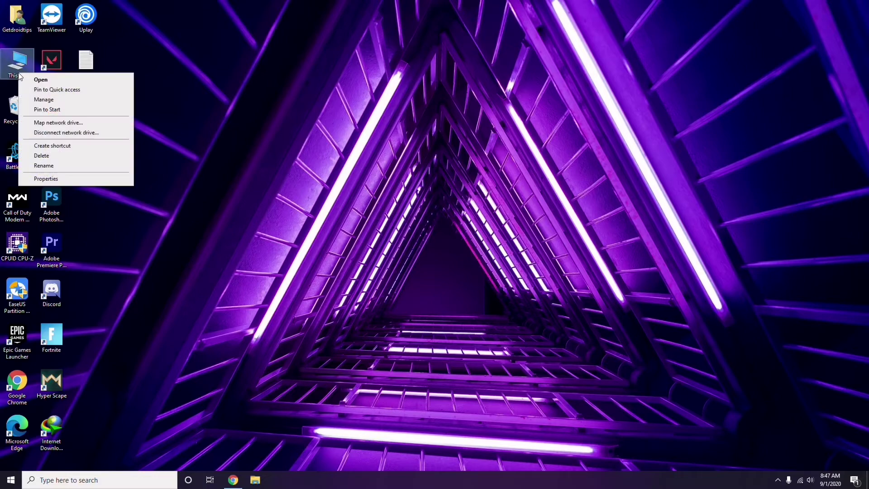
left_click(44, 99)
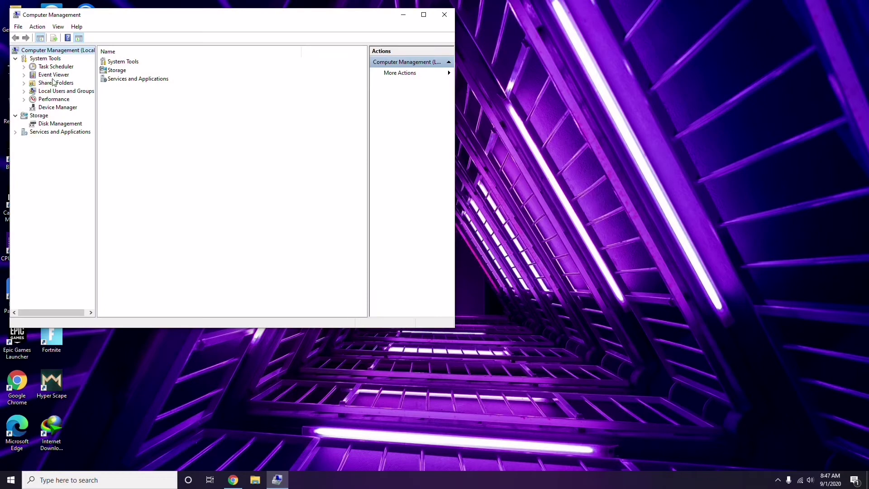
left_click(53, 108)
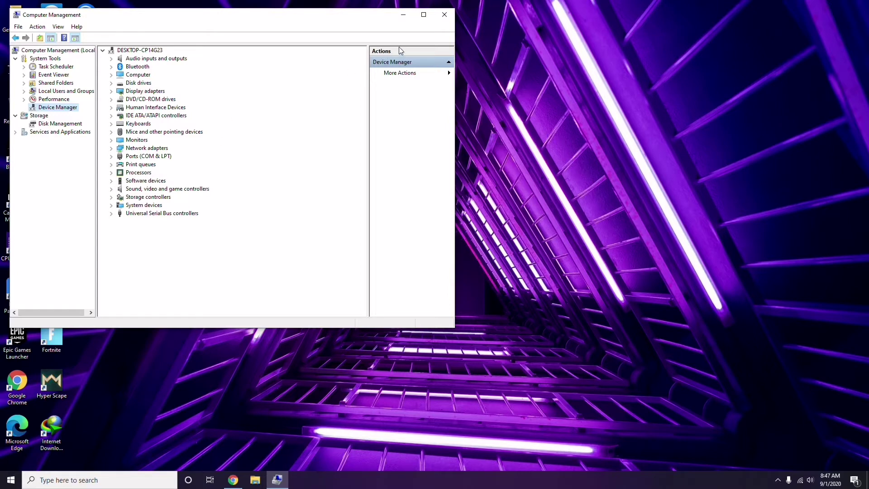
left_click(444, 15)
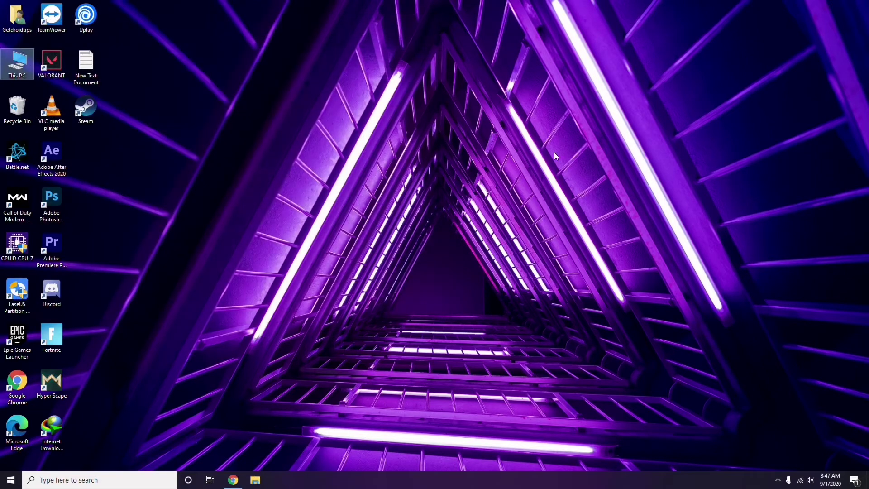
left_click(778, 483)
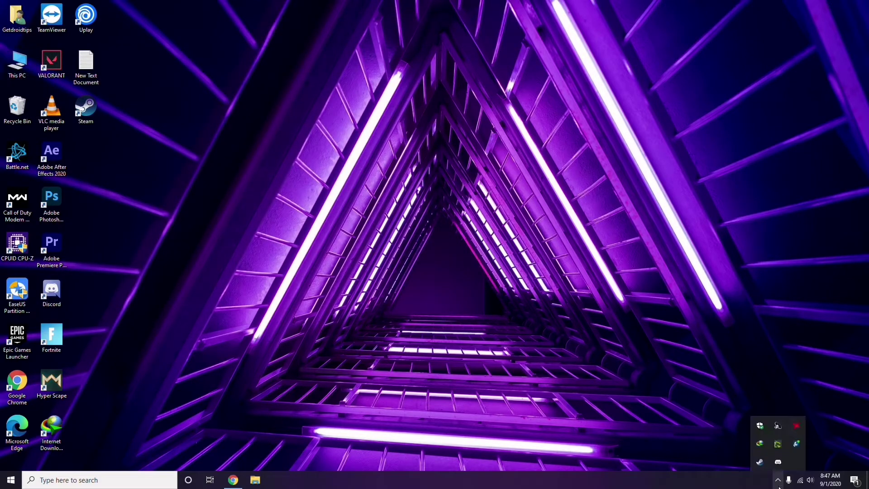
left_click(796, 427)
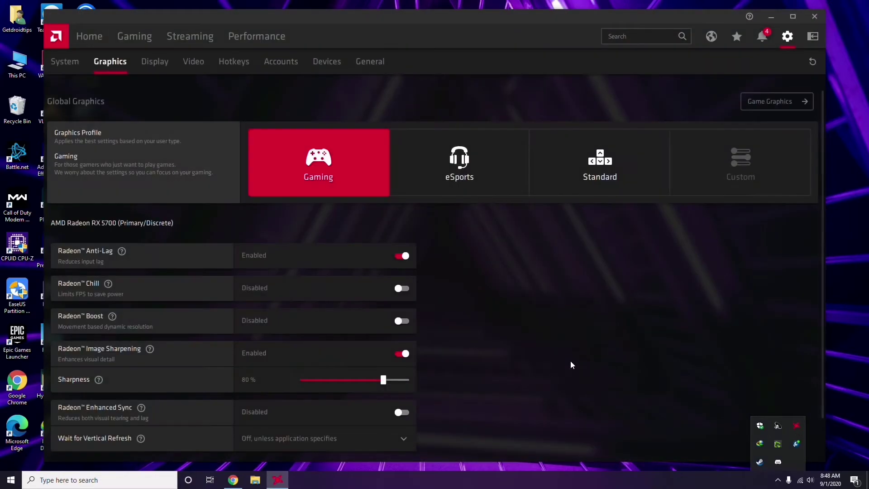
left_click(75, 64)
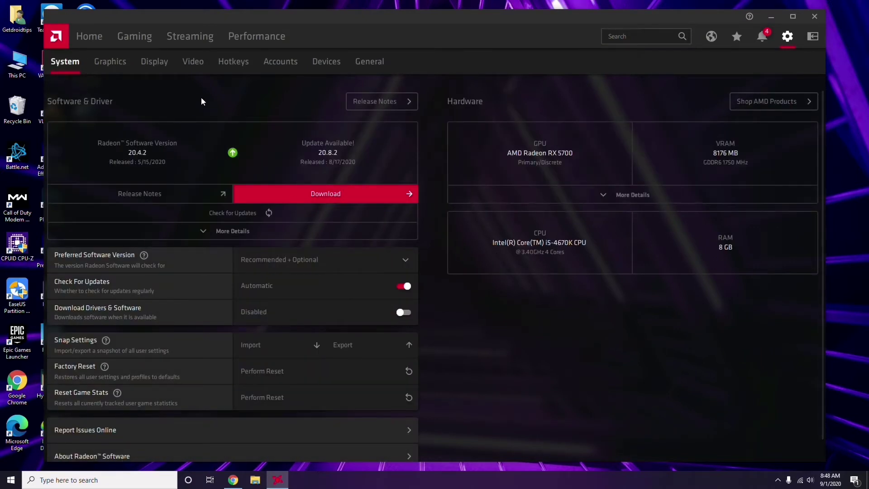
left_click(107, 64)
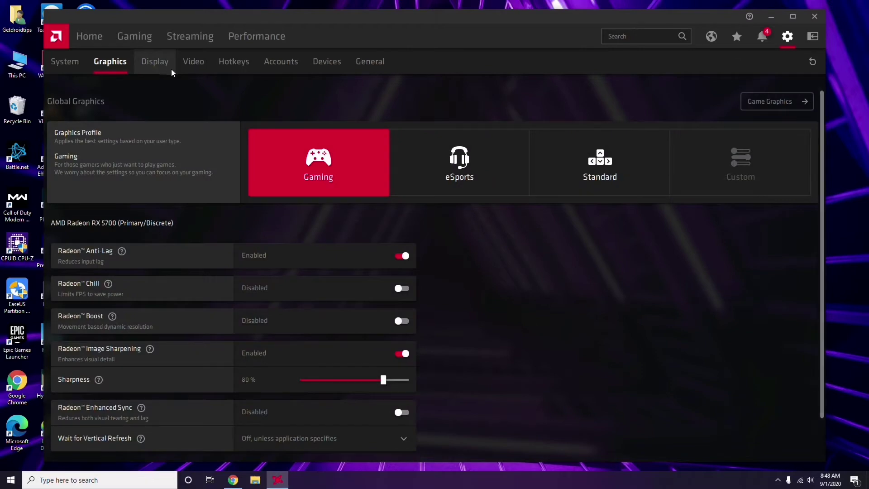
left_click(164, 68)
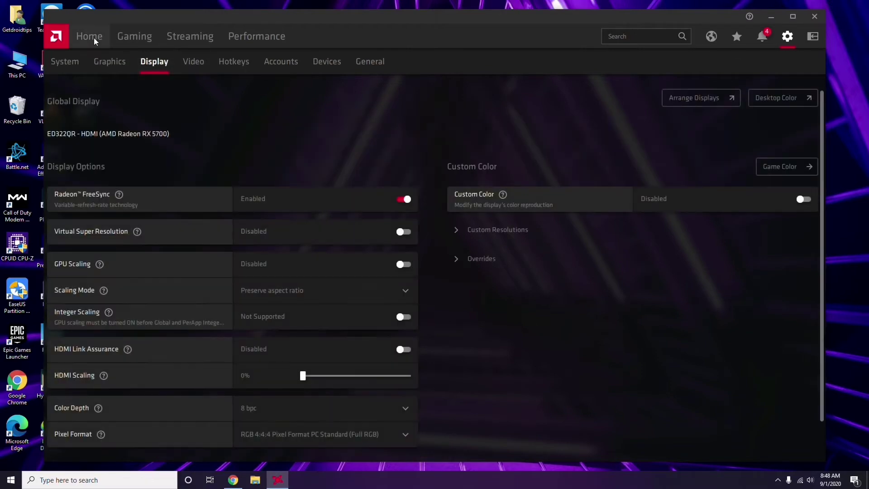
left_click(95, 40)
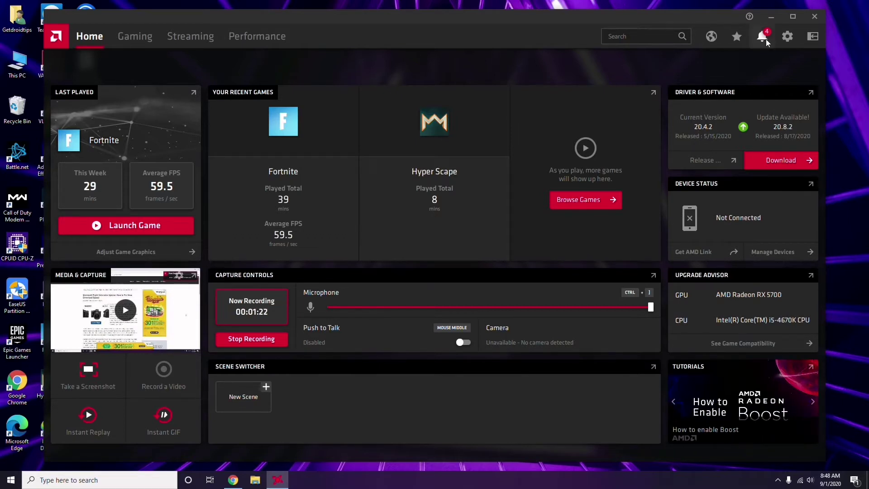
left_click(815, 16)
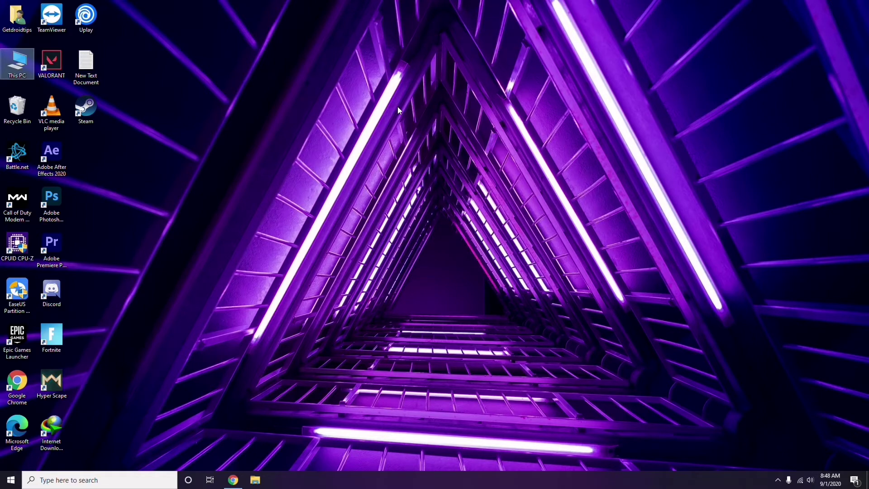
Step: Refresh the desktop and launch Steam
right_click(183, 117)
left_click(197, 160)
double_click(89, 117)
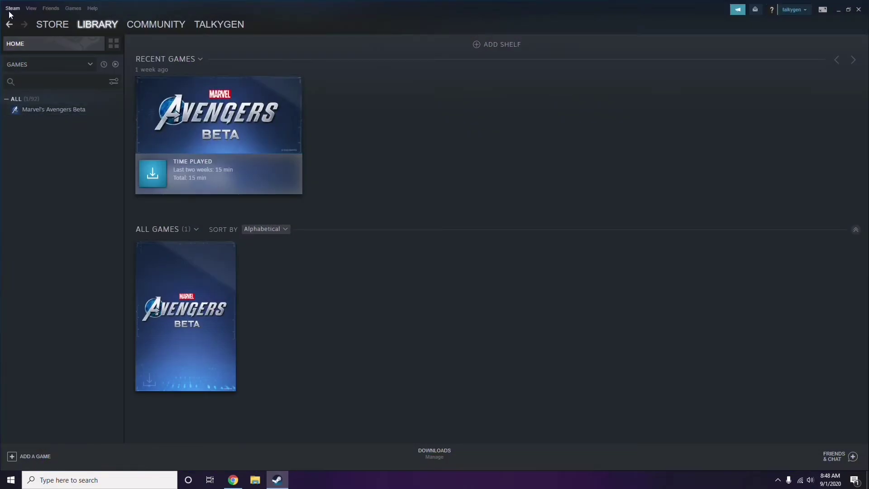
Step: In Steam Settings > In-Game, uncheck Enable the Steam Overlay, save with OK, and close Steam
left_click(13, 9)
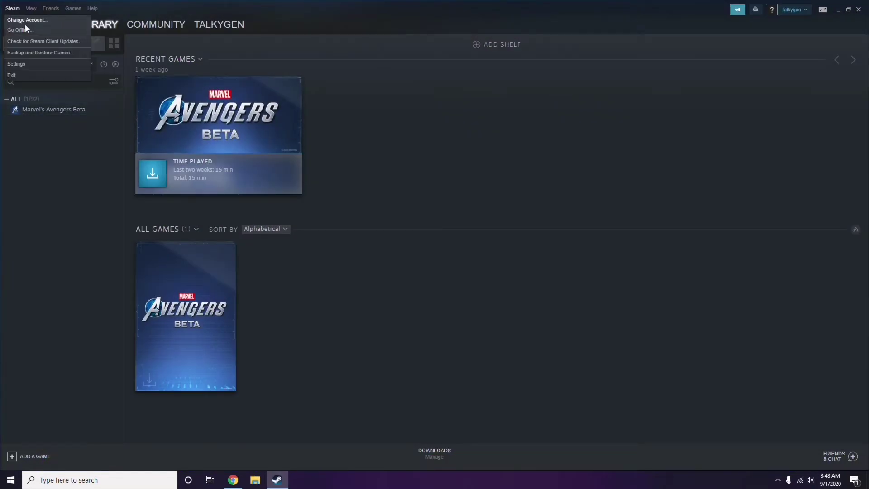
left_click(28, 63)
left_click_drag(527, 172, 482, 99)
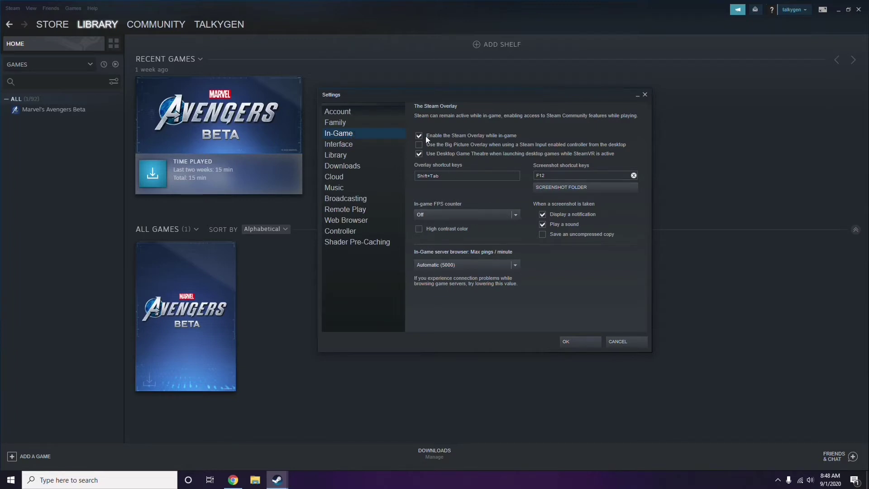
left_click(462, 137)
left_click(571, 341)
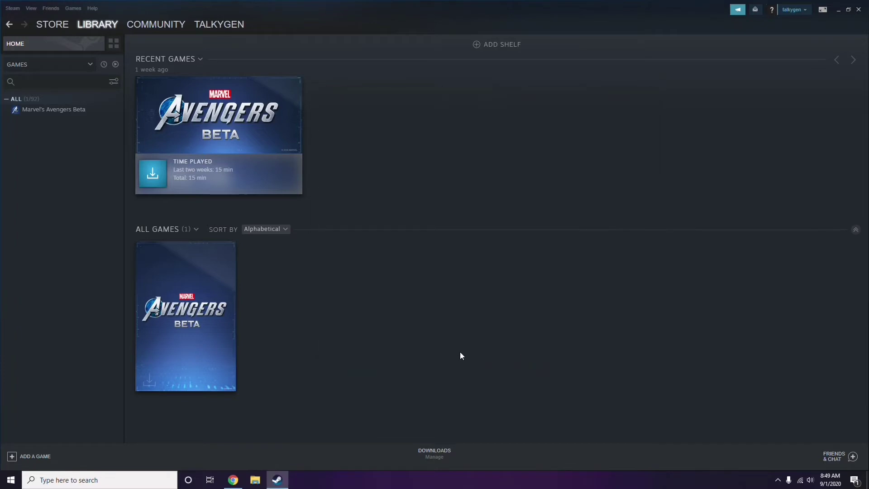
left_click(858, 9)
right_click(355, 148)
Step: Launch Discord from the desktop and open User Settings on My Account
left_click(377, 185)
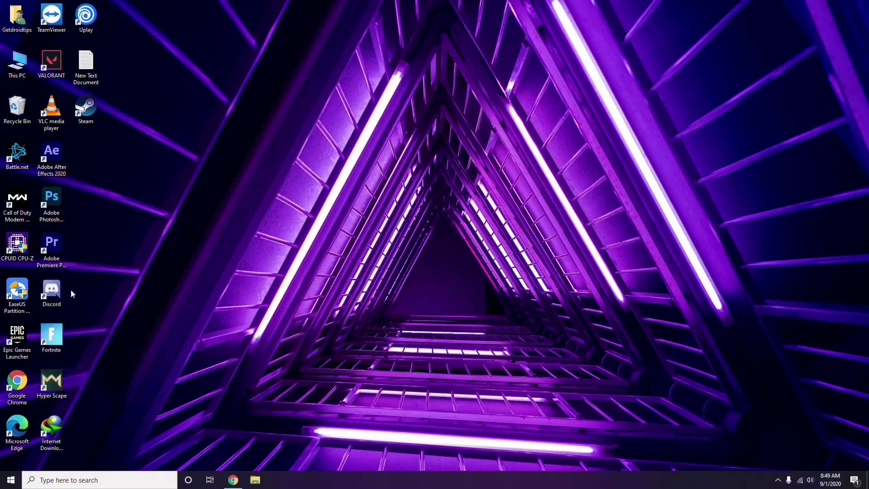
double_click(58, 289)
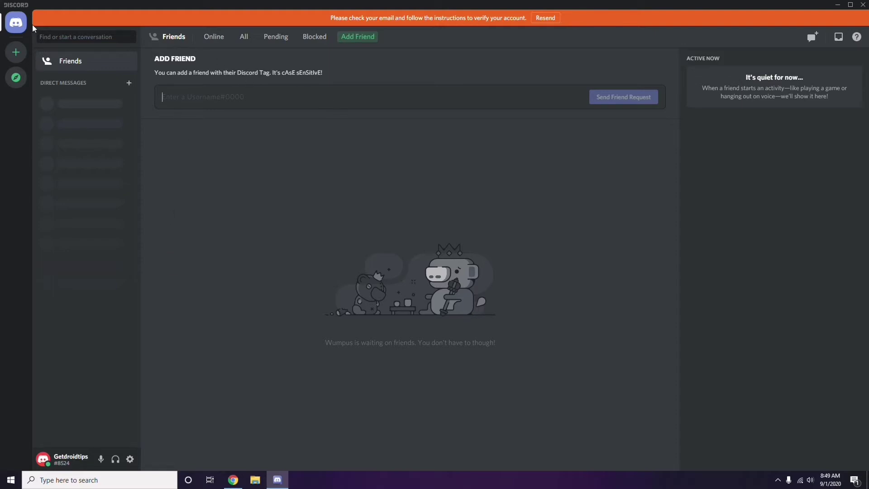
left_click(130, 460)
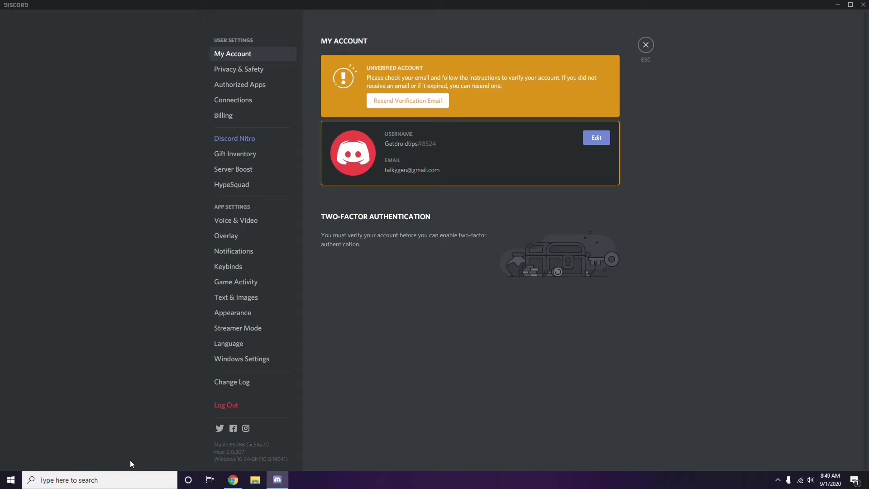
Step: Switch off the OpenH264 video codec in Voice & Video, then go to Overlay settings
left_click(232, 222)
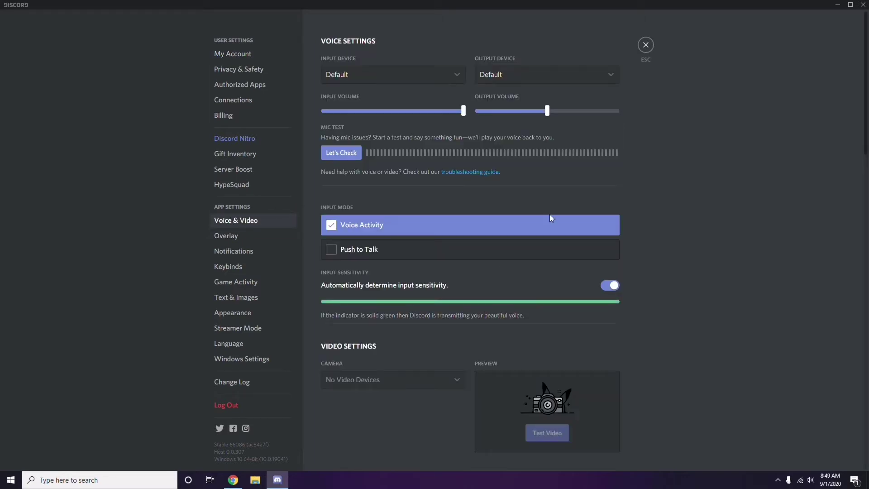
scroll(662, 217, "down", 2)
scroll(663, 220, "down", 6)
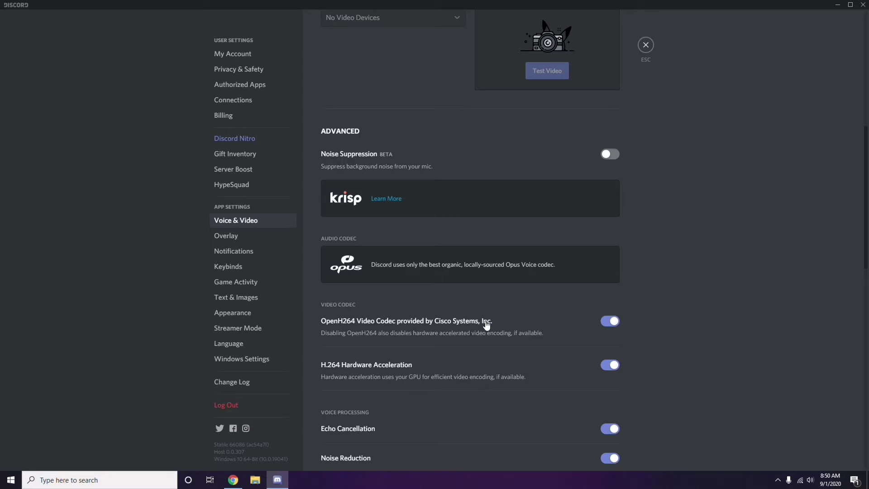
left_click(609, 322)
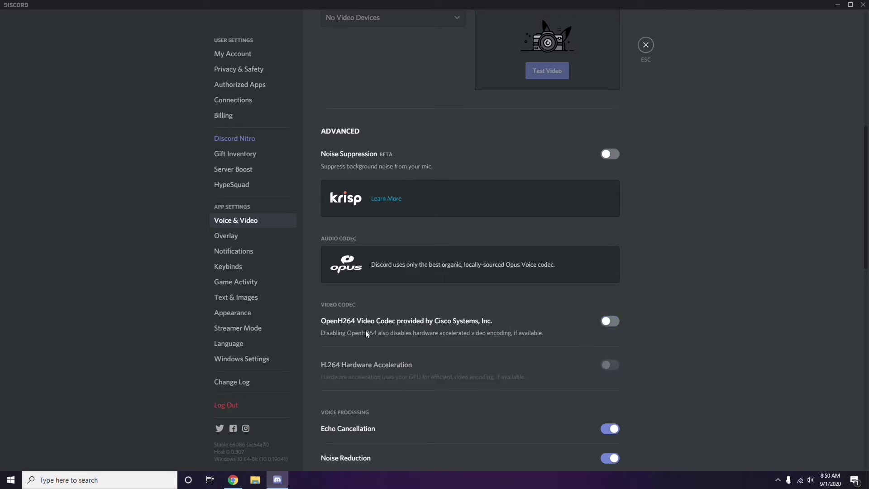
scroll(448, 324, "down", 2)
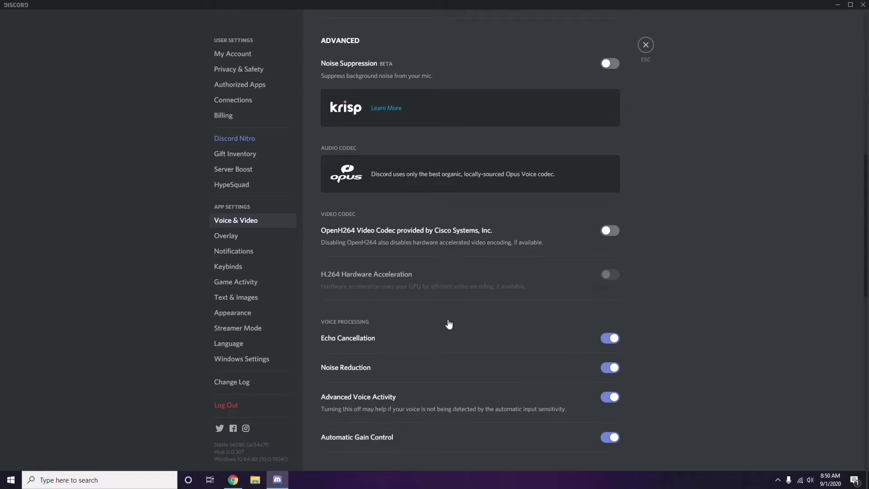
scroll(449, 324, "down", 4)
scroll(449, 324, "up", 1)
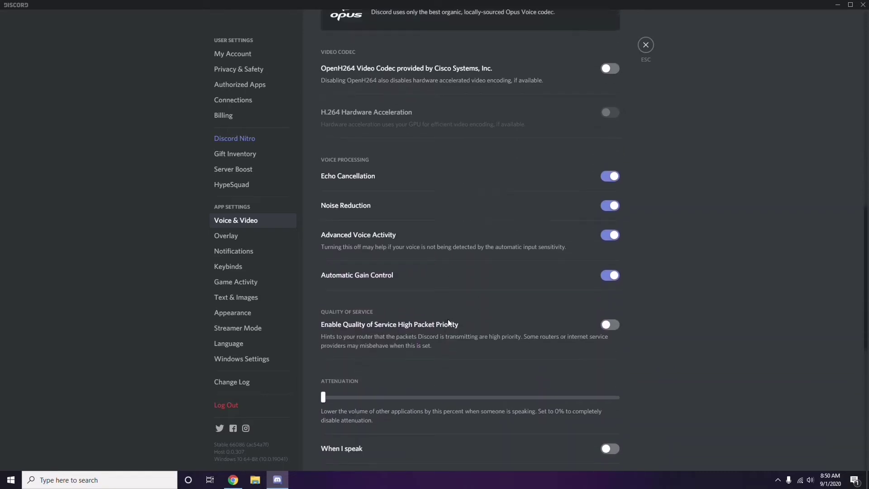
left_click(227, 237)
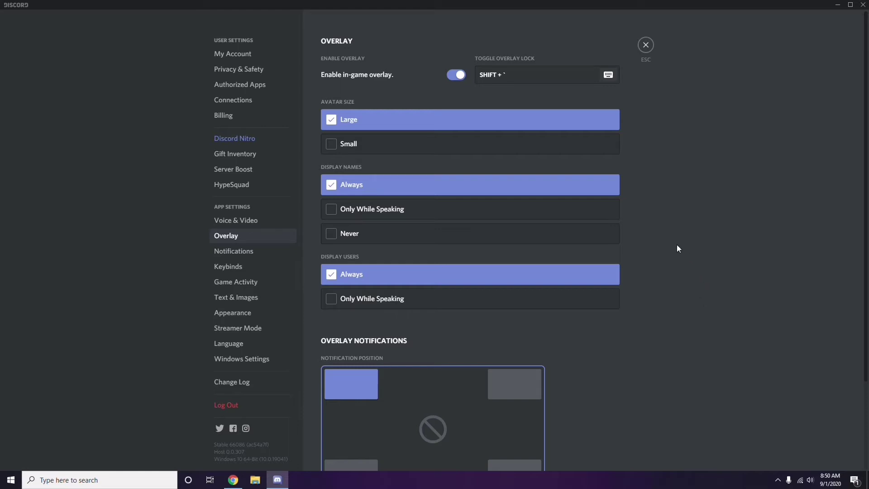
Step: Switch off the Enable in-game overlay toggle on the Overlay page
scroll(673, 241, "down", 1)
scroll(674, 242, "up", 1)
left_click(453, 76)
Step: Turn off Hardware Acceleration under Appearance > Advanced and confirm Discord's restart
left_click(239, 317)
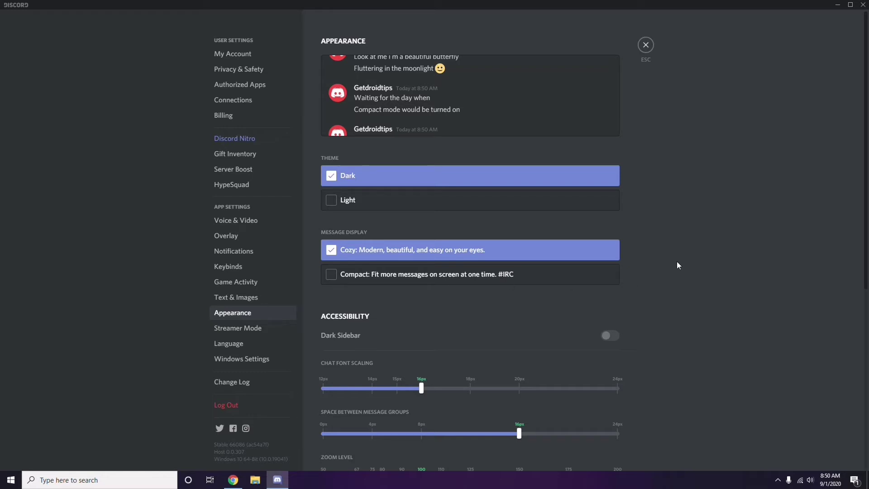
scroll(677, 264, "down", 7)
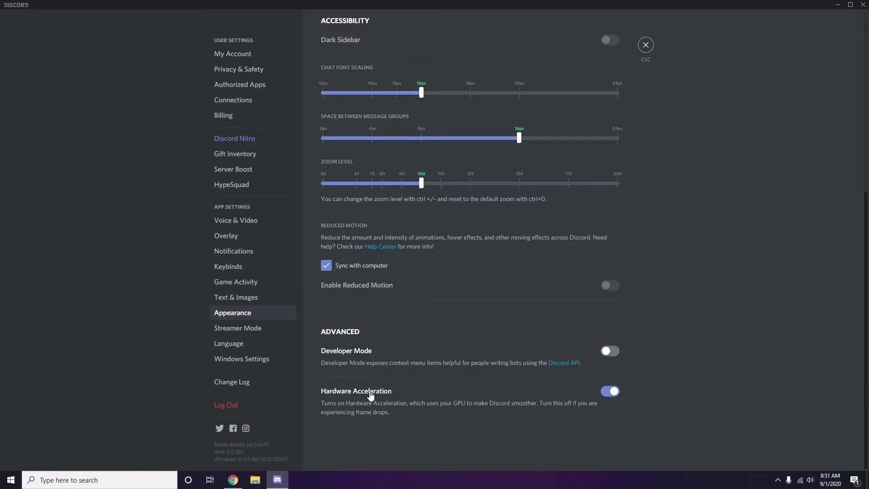
left_click(608, 396)
left_click(498, 269)
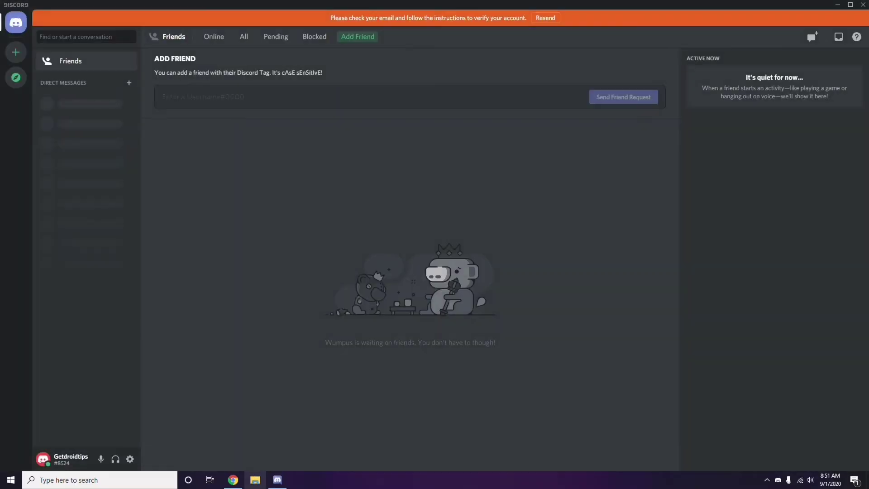
Step: Minimize Discord and refresh the Windows desktop
left_click(838, 5)
right_click(346, 116)
left_click(367, 157)
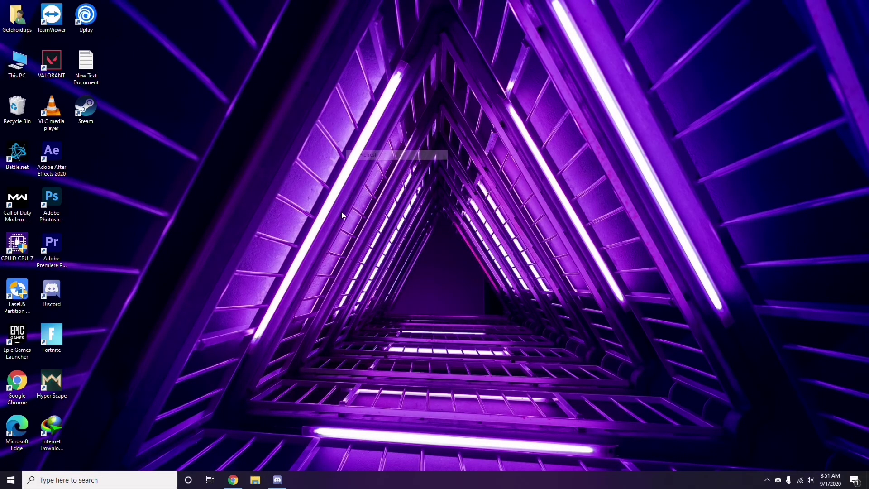